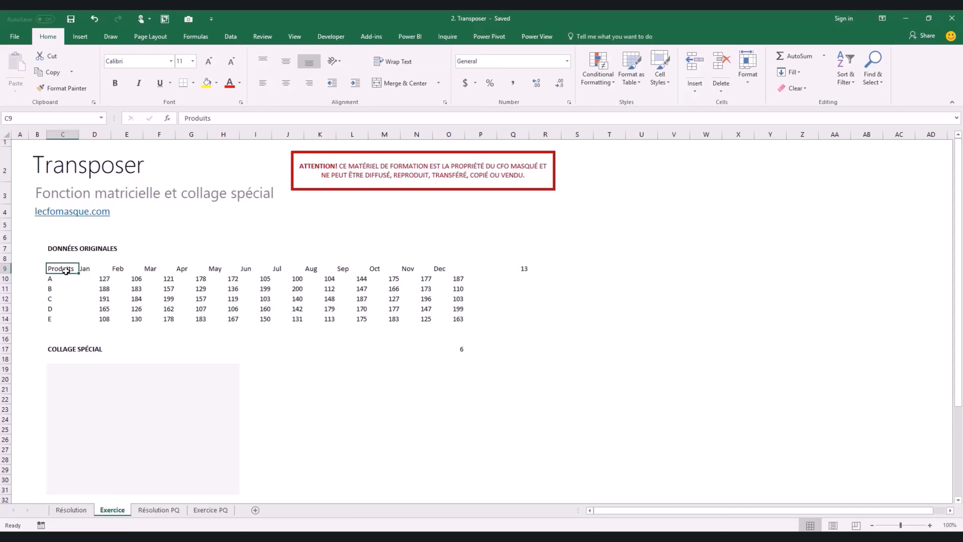
- Copy the sales table and paste it transposed at C19, months as rows and products as columns
key(ctrl+a)
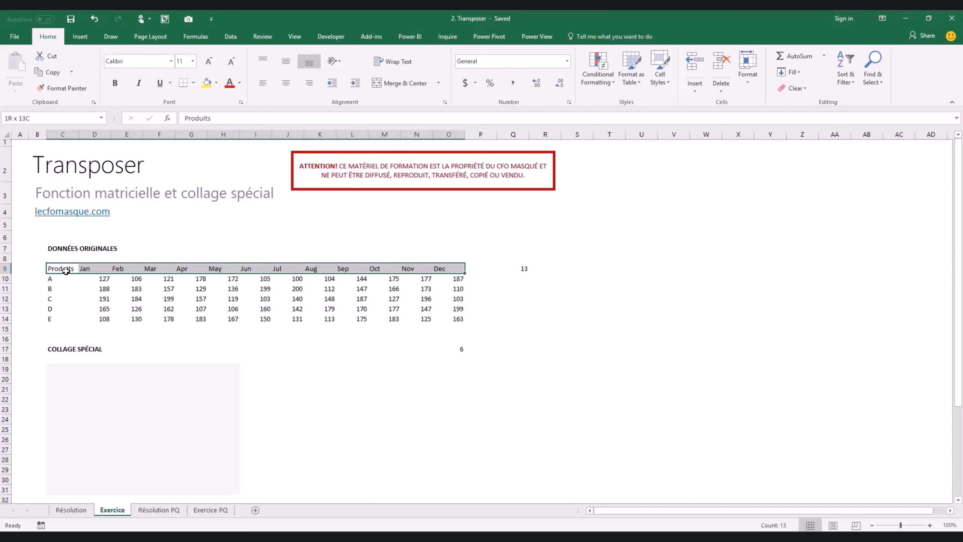
key(ctrl+c)
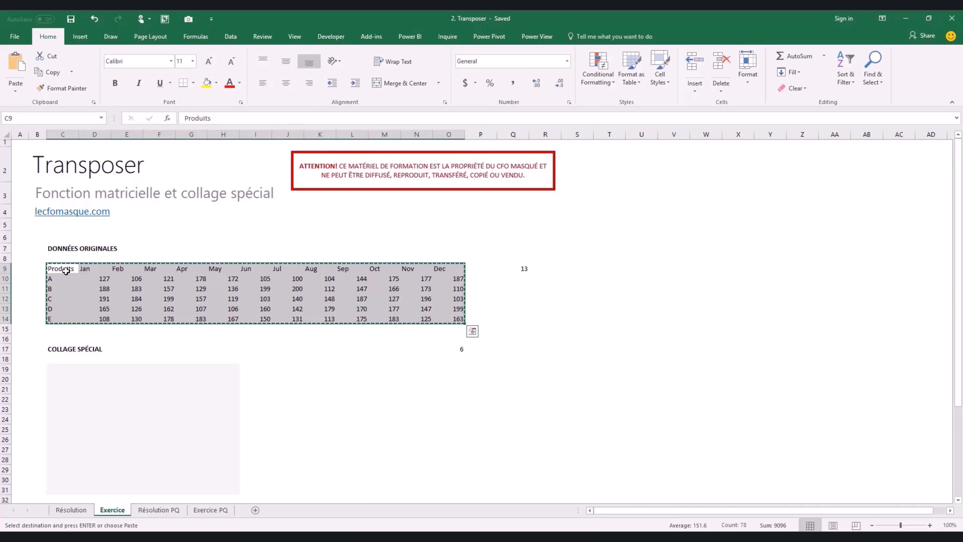
click(53, 369)
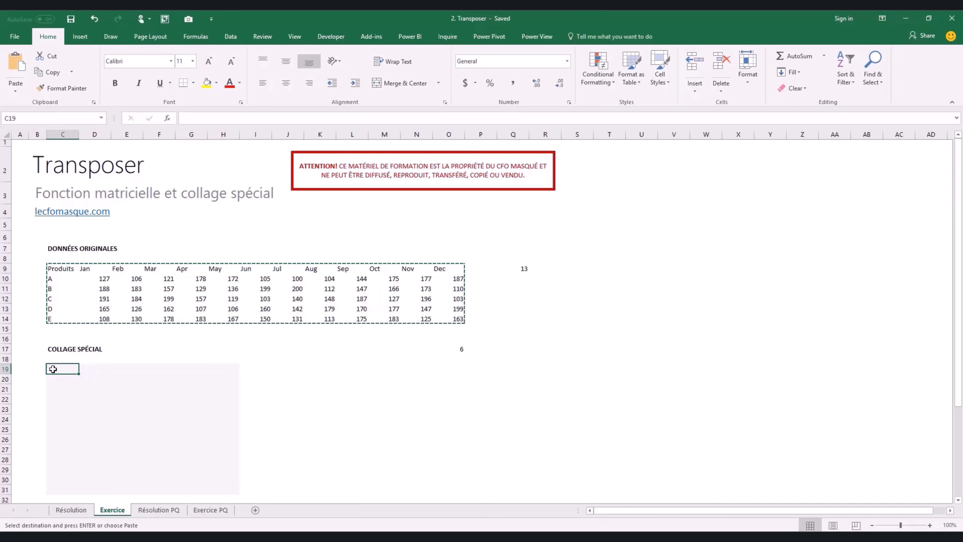
right_click(53, 369)
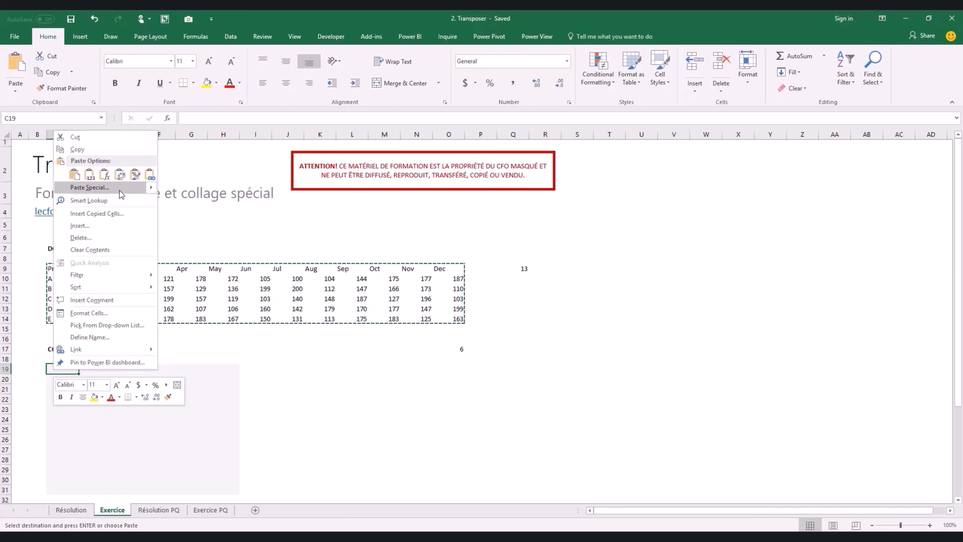
click(121, 189)
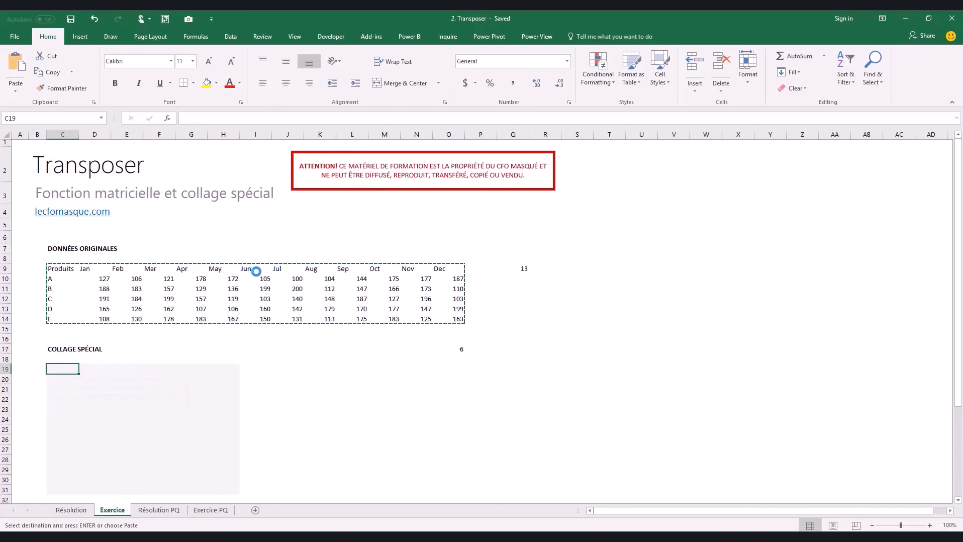
click(128, 237)
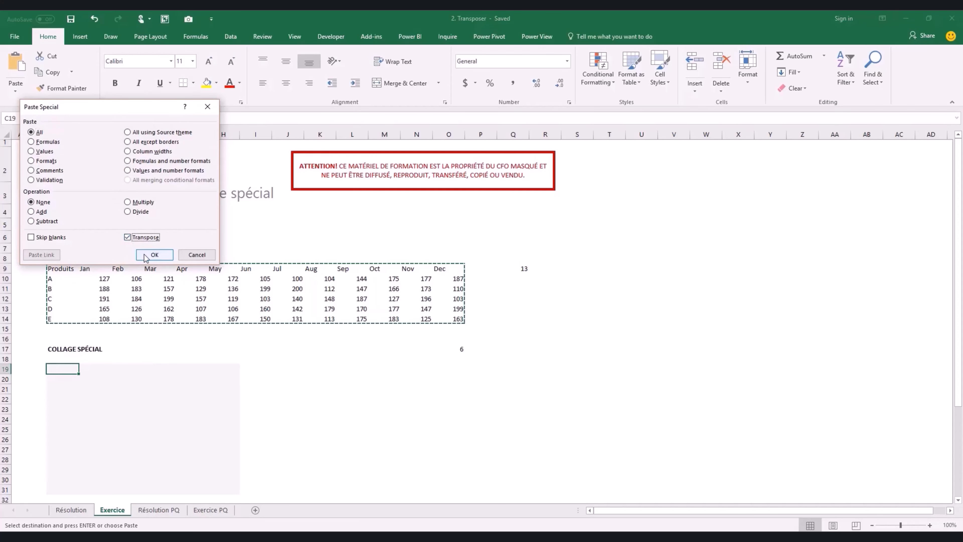
click(154, 255)
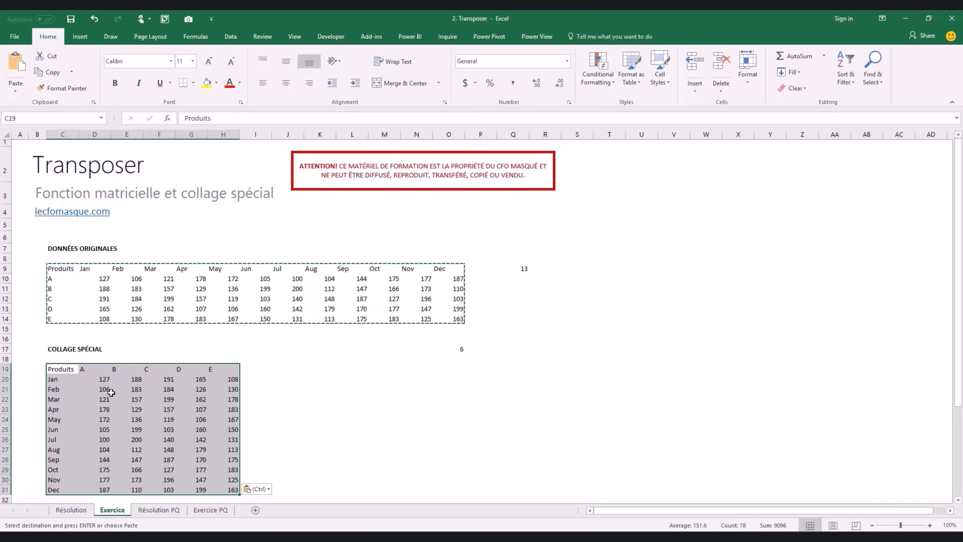
click(102, 379)
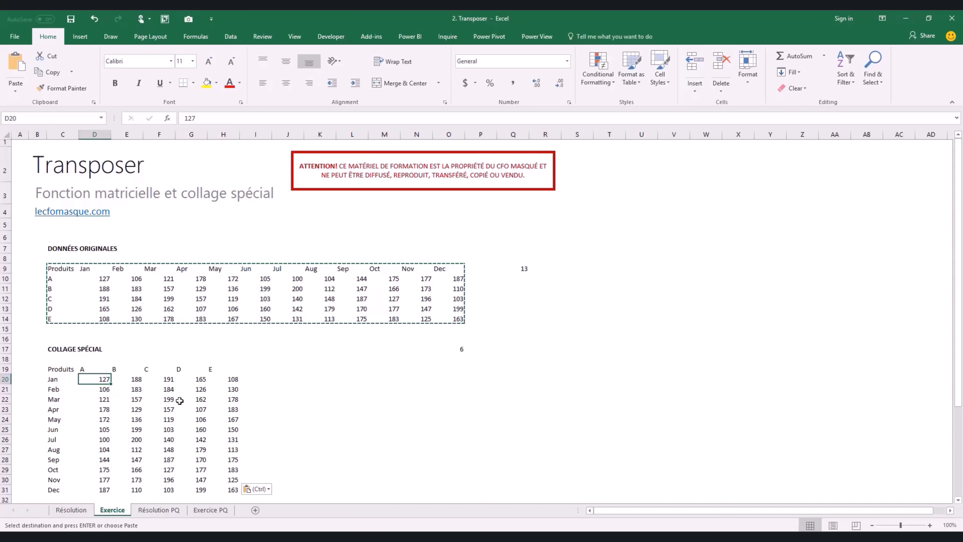
scroll(179, 400, down, 1)
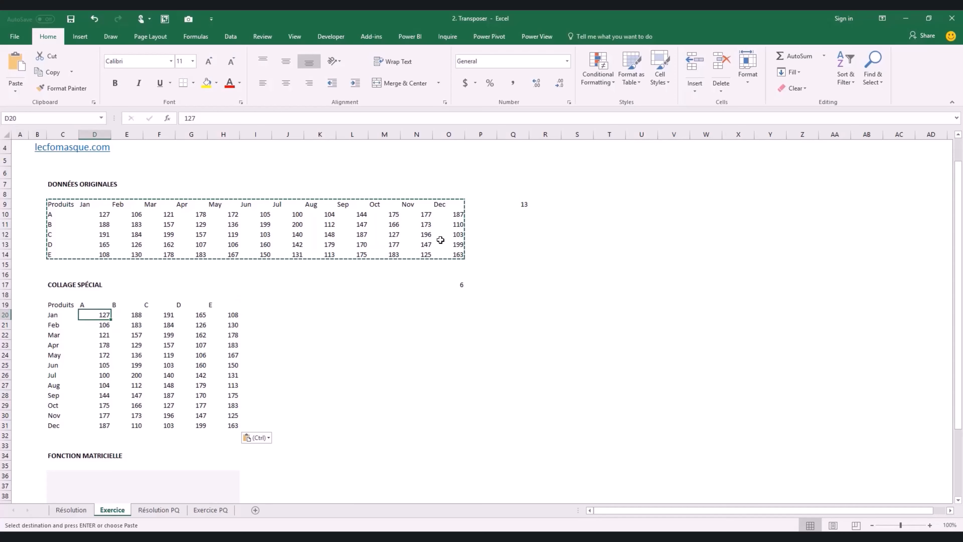
click(523, 205)
text(=COUNTA(C9:O9))
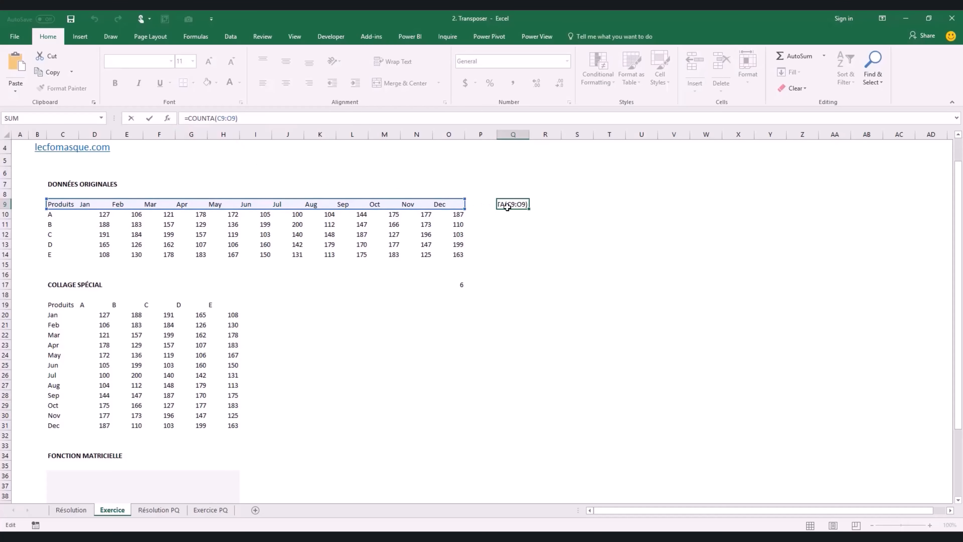
key(Return)
click(461, 283)
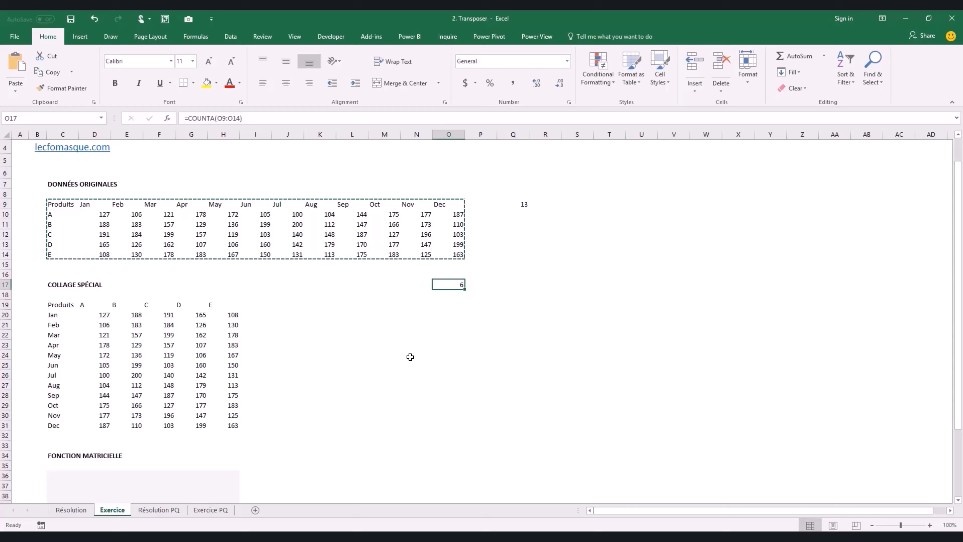
scroll(410, 357, down, 2)
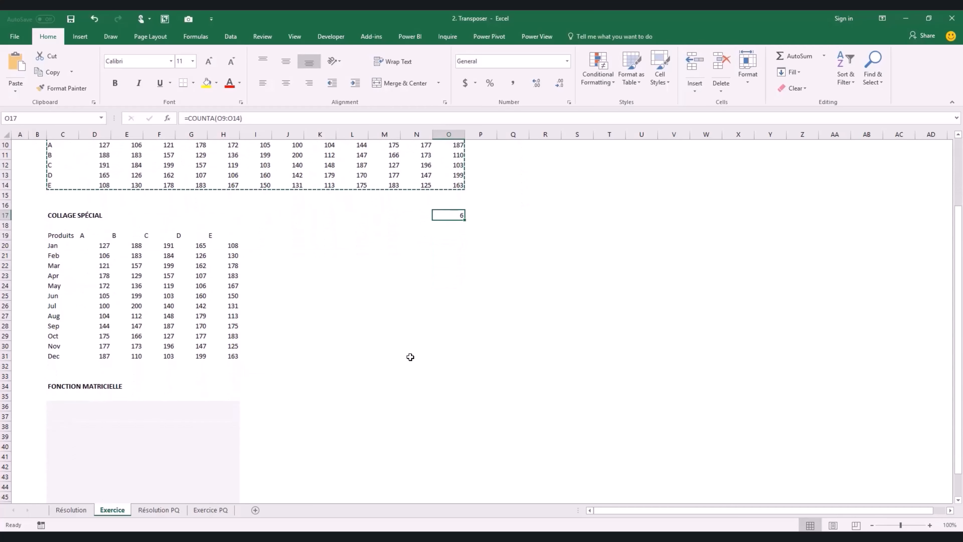
scroll(410, 357, down, 2)
click(63, 349)
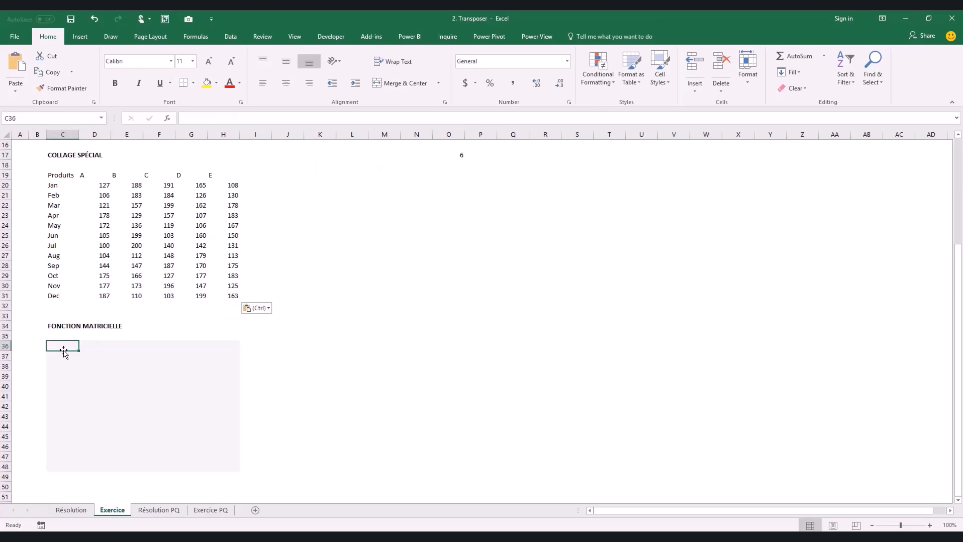
- Enter {=TRANSPOSE(C9:O14)} as an array formula across the selected range starting at C36
key(shift+Right)
key(shift+Right)
key(shift+Right)
key(shift+Right)
key(shift+Right)
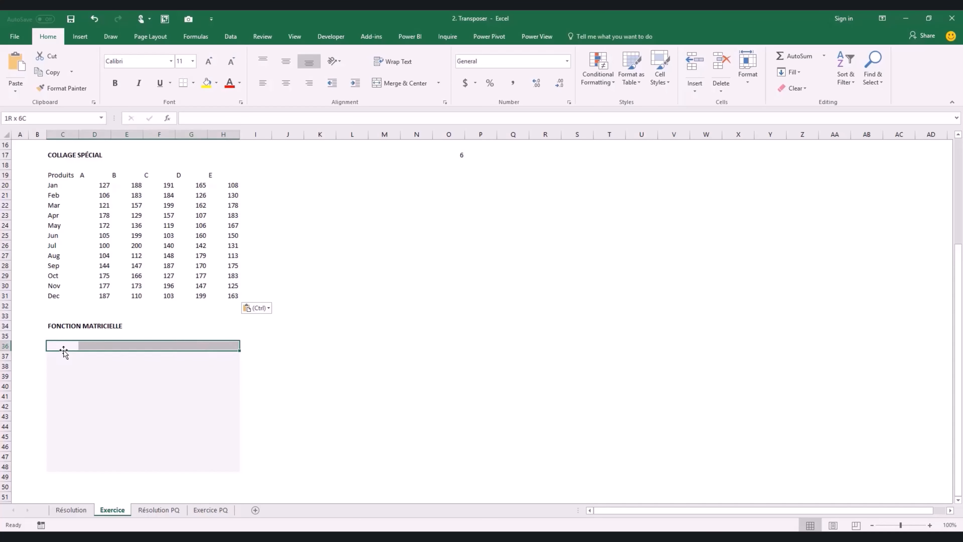
key(shift+Down)
key(shift+Down)
key(shift+Down)
key(shift+Down)
key(shift+Down)
key(shift+Down)
key(shift+Down)
key(shift+Down)
key(shift+Down)
key(shift+Down)
key(shift+Down)
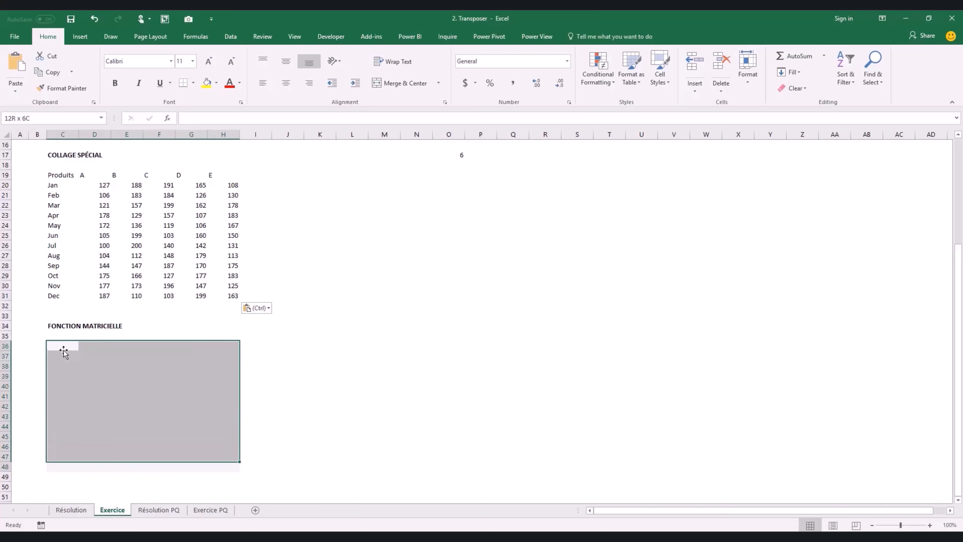
key(shift+Down)
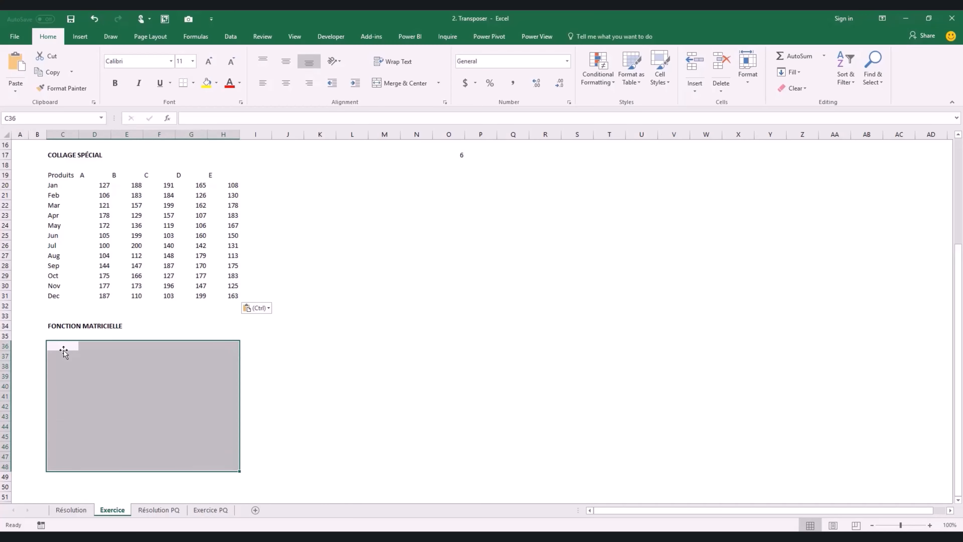
text(=TRAN)
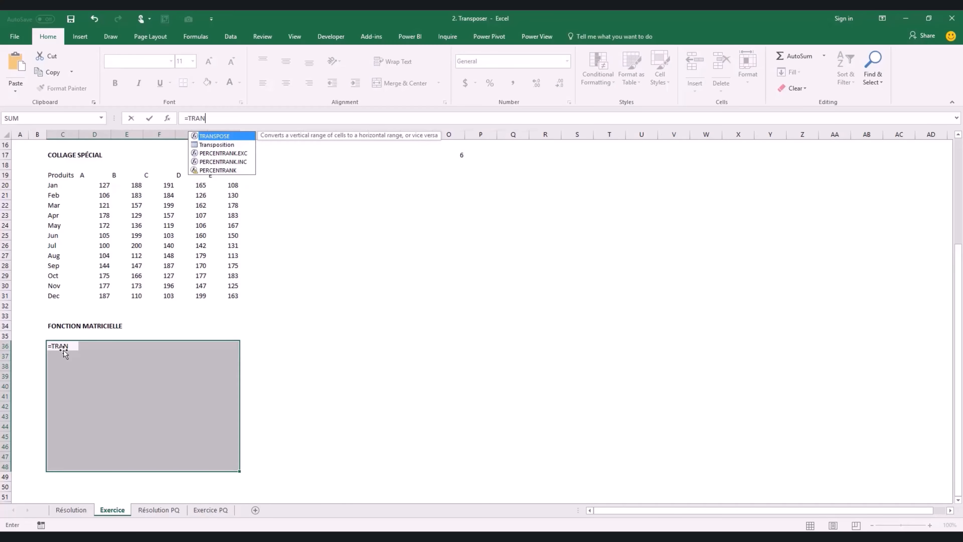
text(SPOSE()
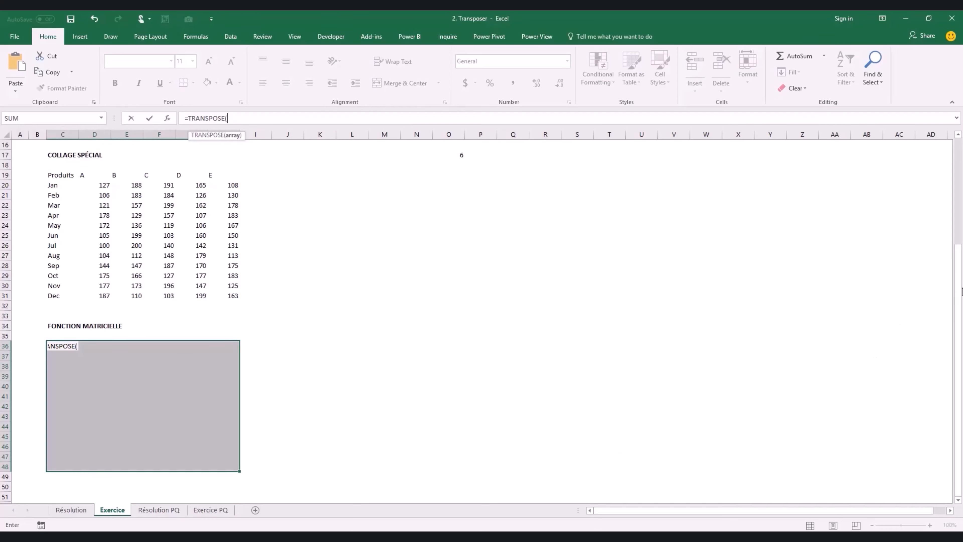
drag(958, 310, 958, 159)
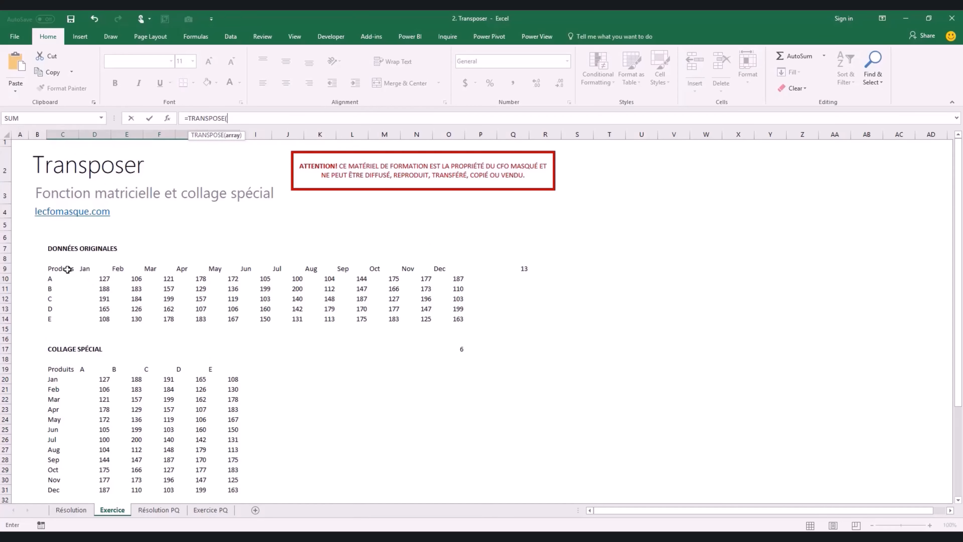
drag(71, 269, 446, 316)
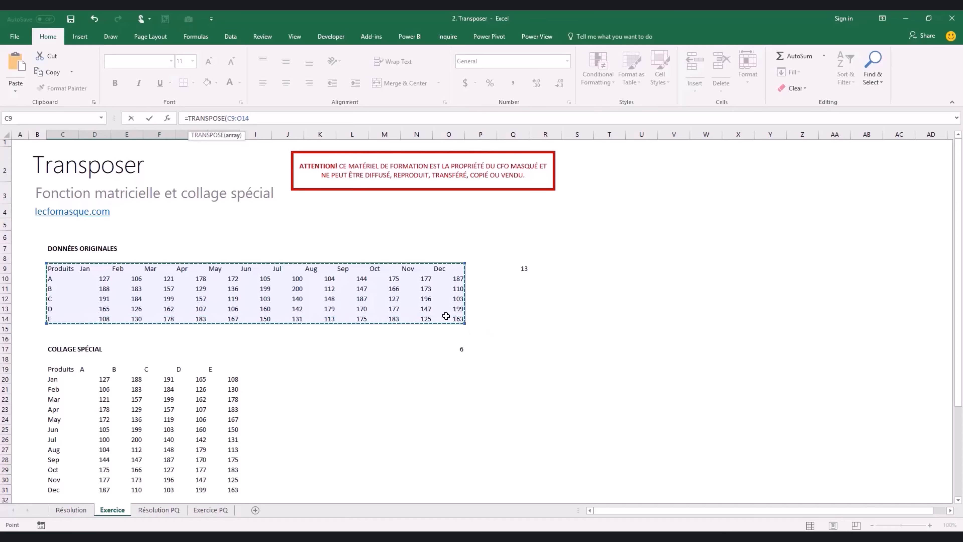
text())
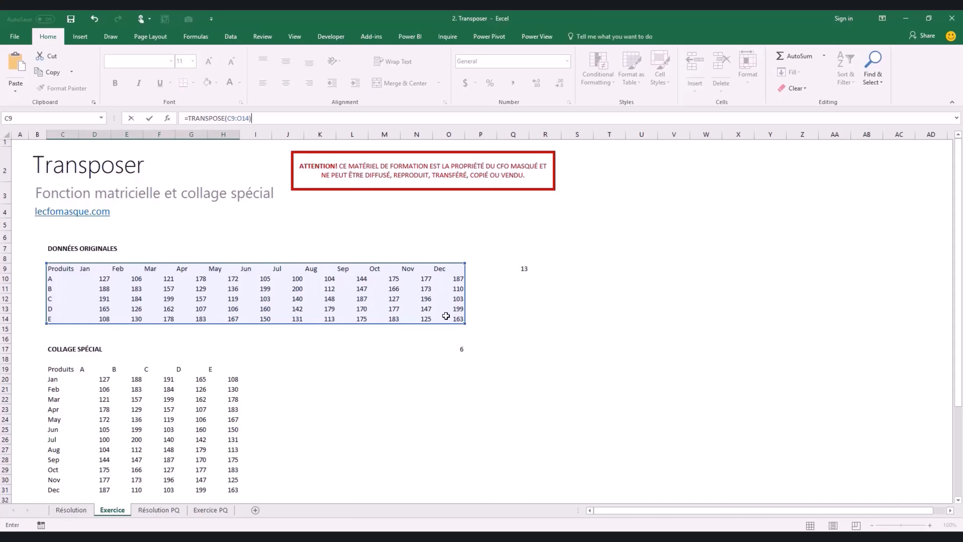
key(ctrl+shift+Return)
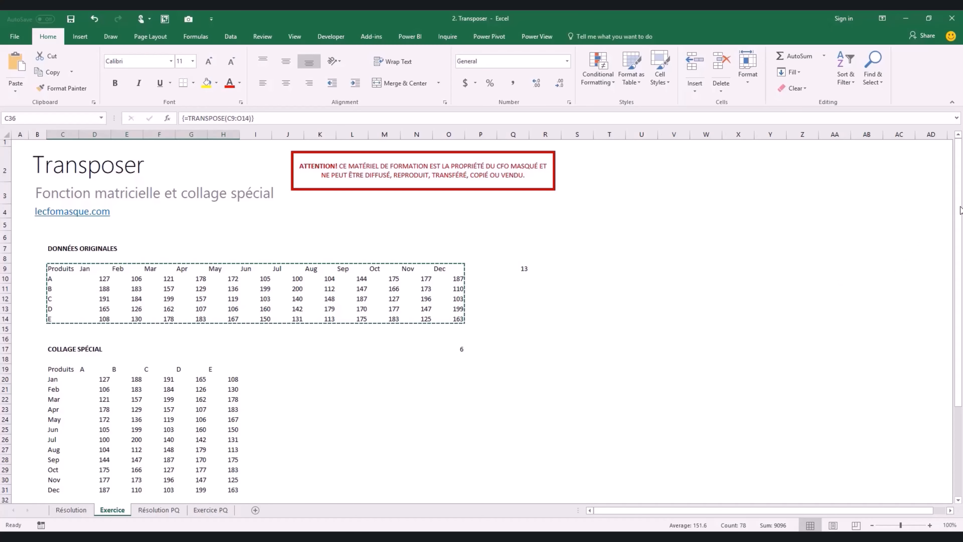
- Change product A's January sales to 200 and confirm the transposed formula table reflects it
scroll(748, 311, down, 4)
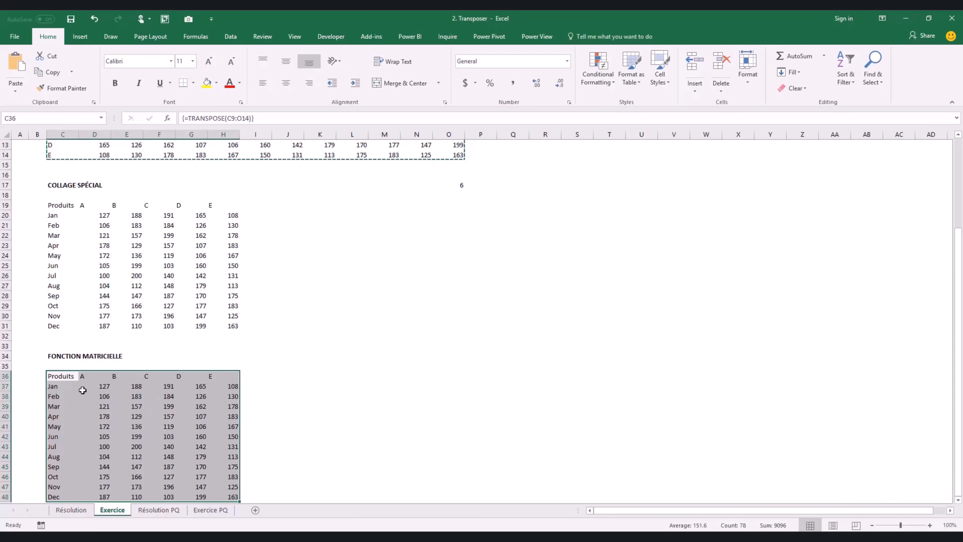
click(97, 386)
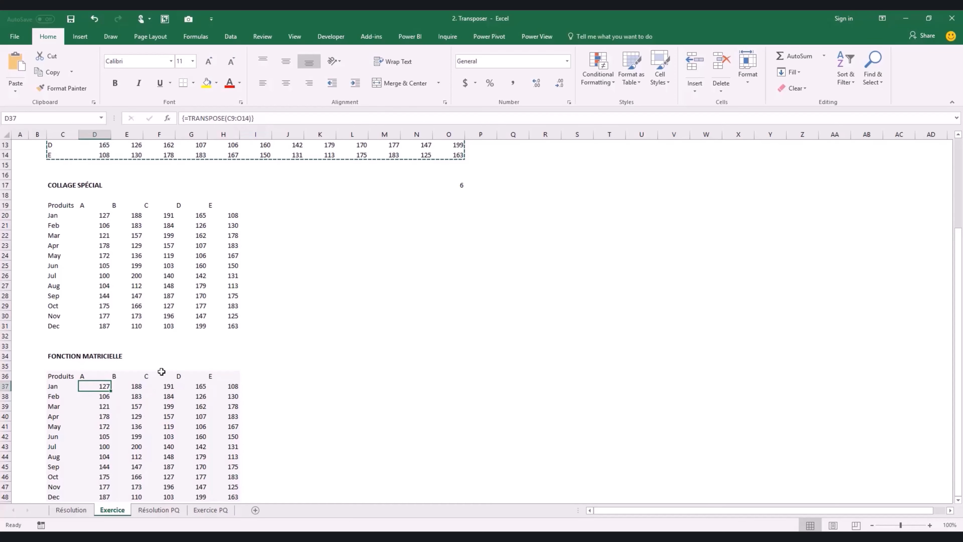
scroll(236, 368, up, 2)
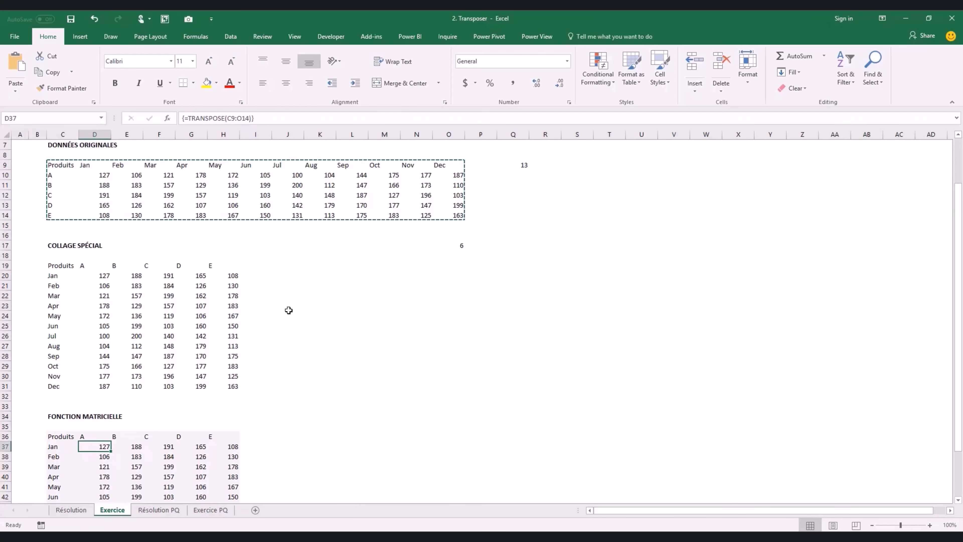
click(109, 176)
text(200)
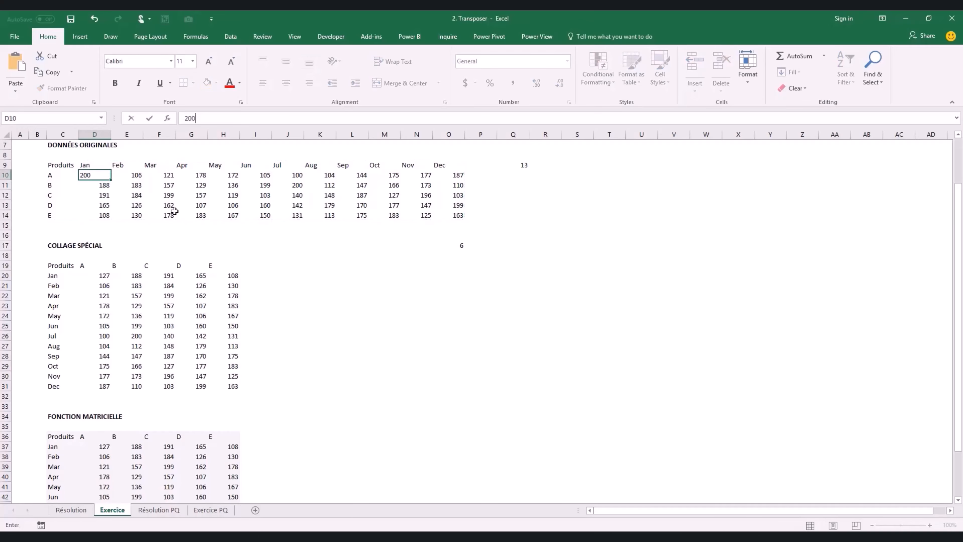
key(Return)
click(100, 448)
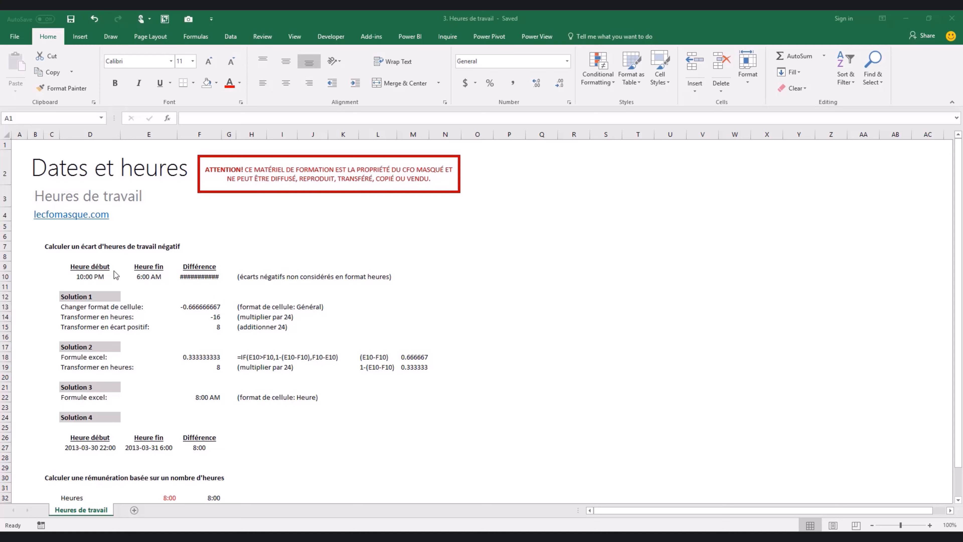
click(98, 274)
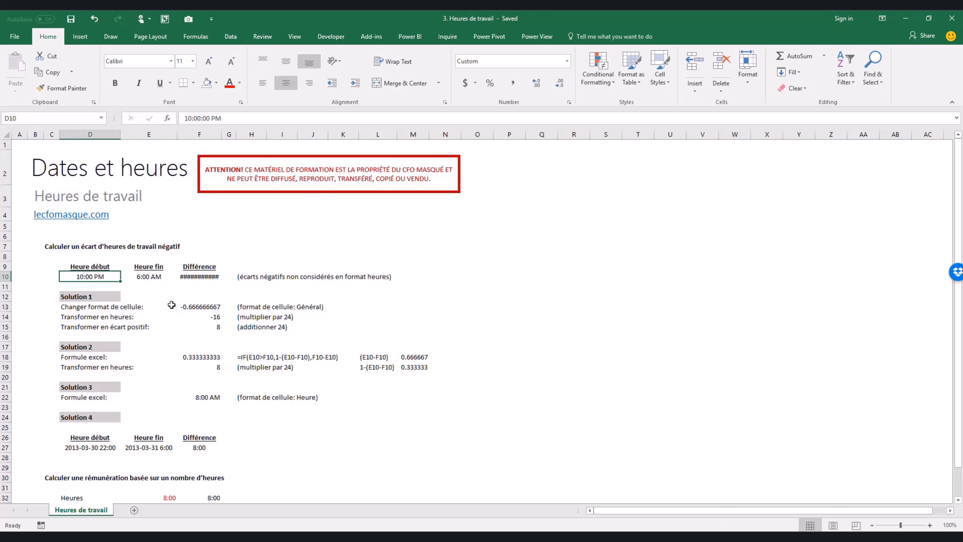
key(Right)
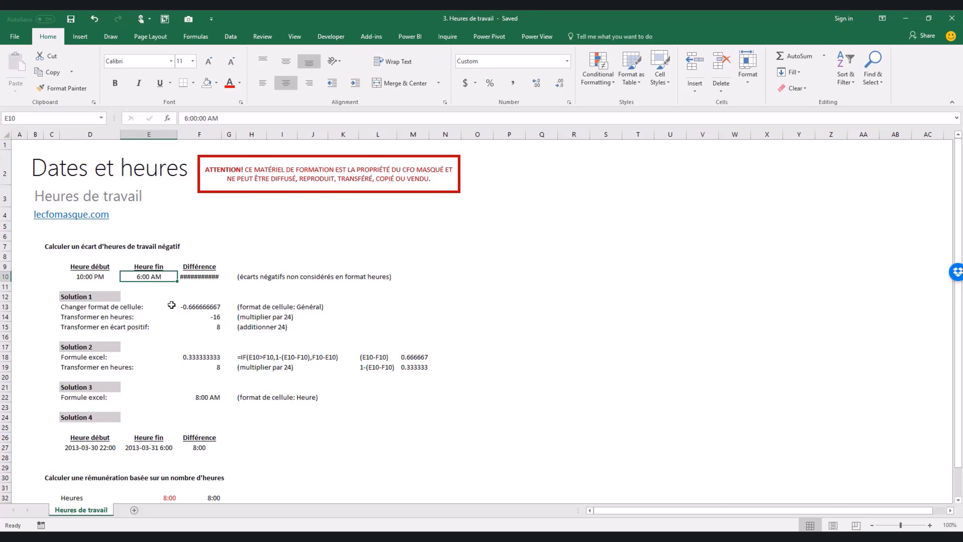
key(Right)
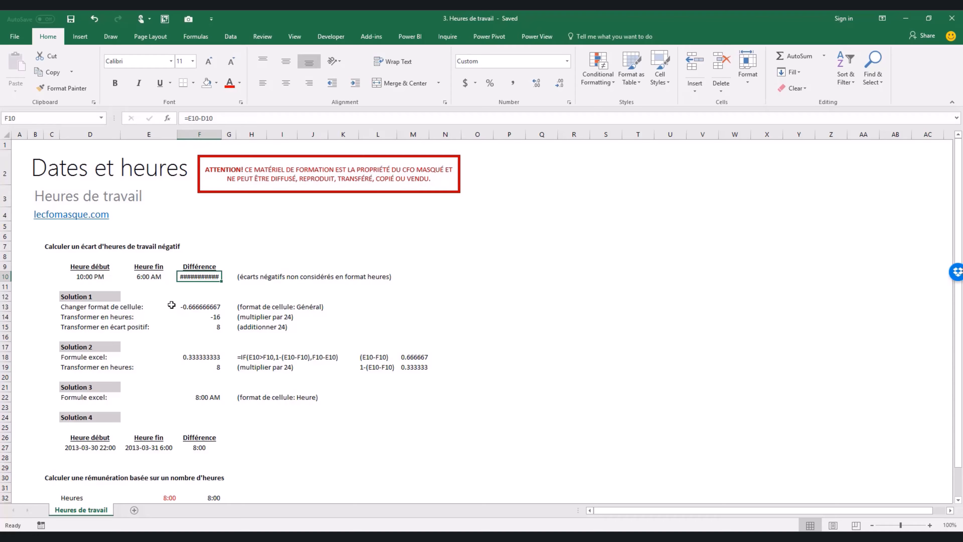
key(Left)
key(Left)
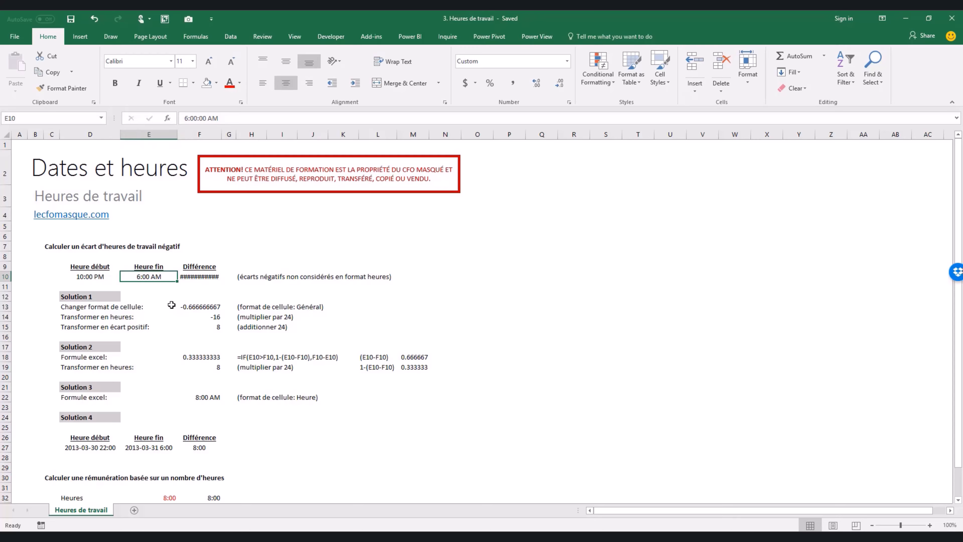
key(Down)
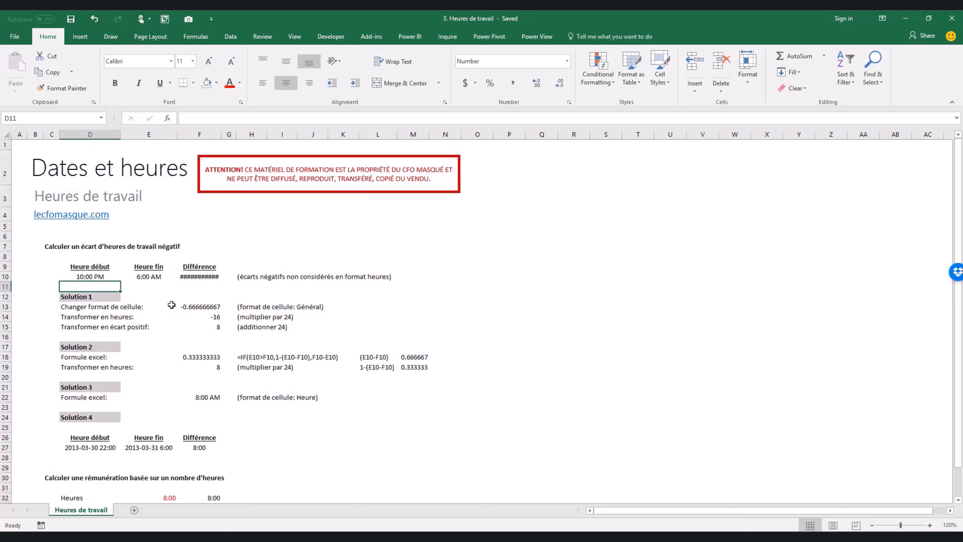
key(Up)
key(Right)
key(Right)
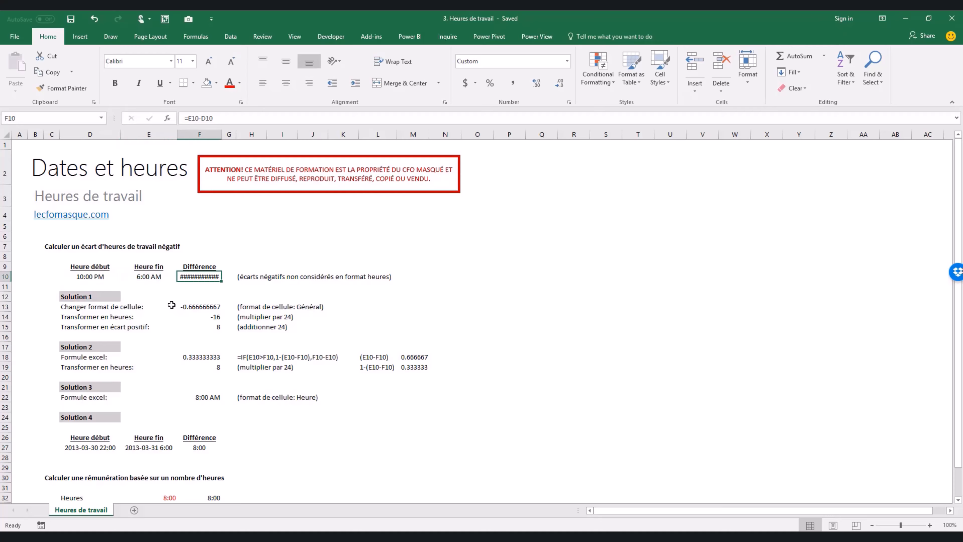
key(Down)
key(Down)
key(Down)
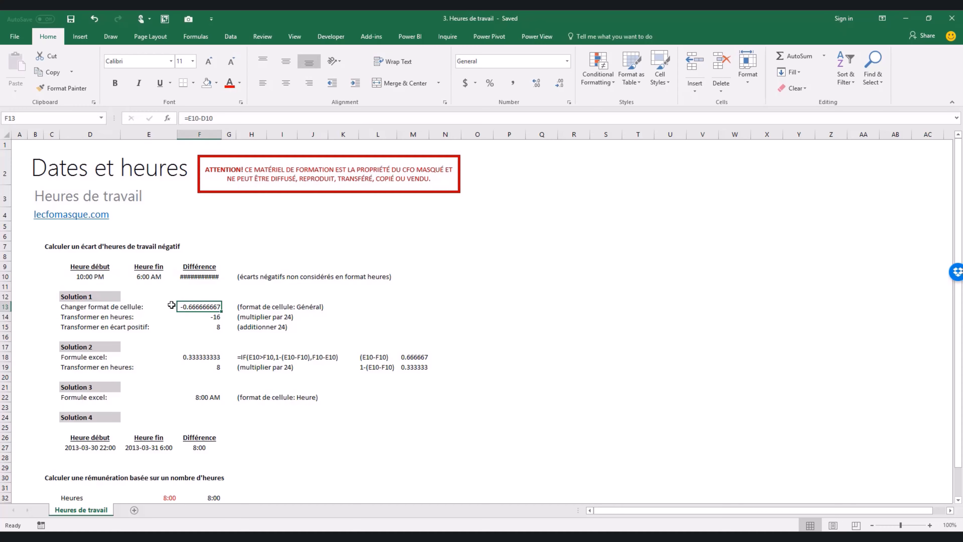
key(Up)
key(Up)
key(Up)
key(Left)
key(Left)
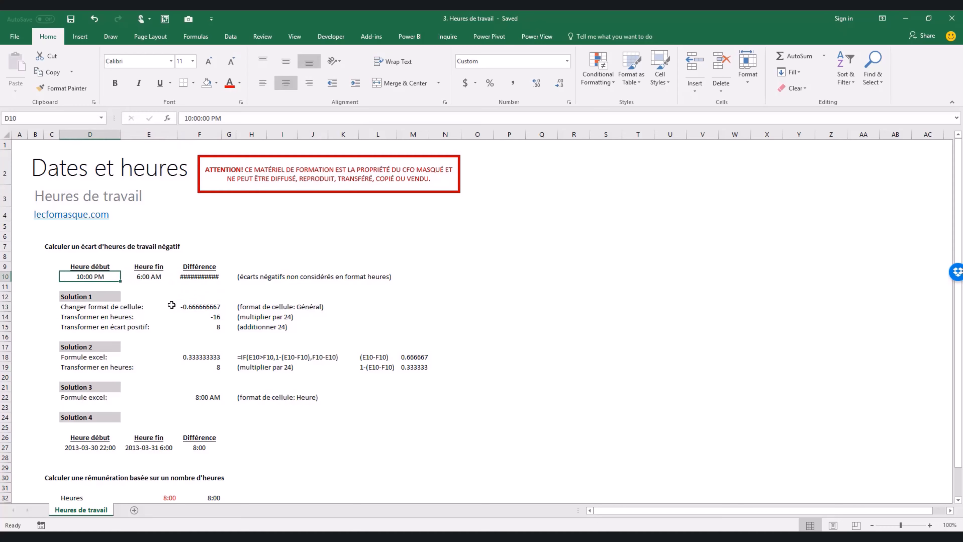
- Enter =D10 in D11 and =E10 in E11, showing 0.92 and 0.25
key(Down)
text(=)
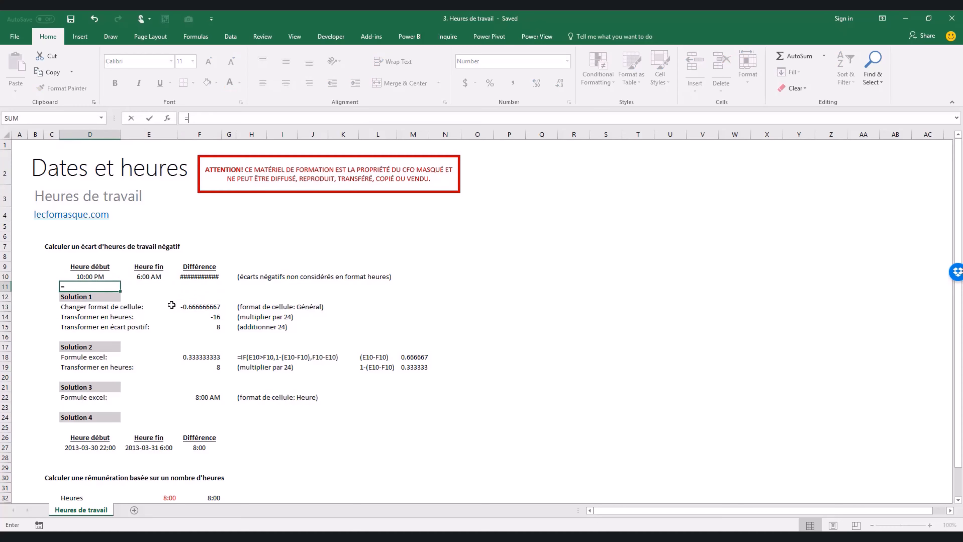
key(Up)
key(ctrl+Return)
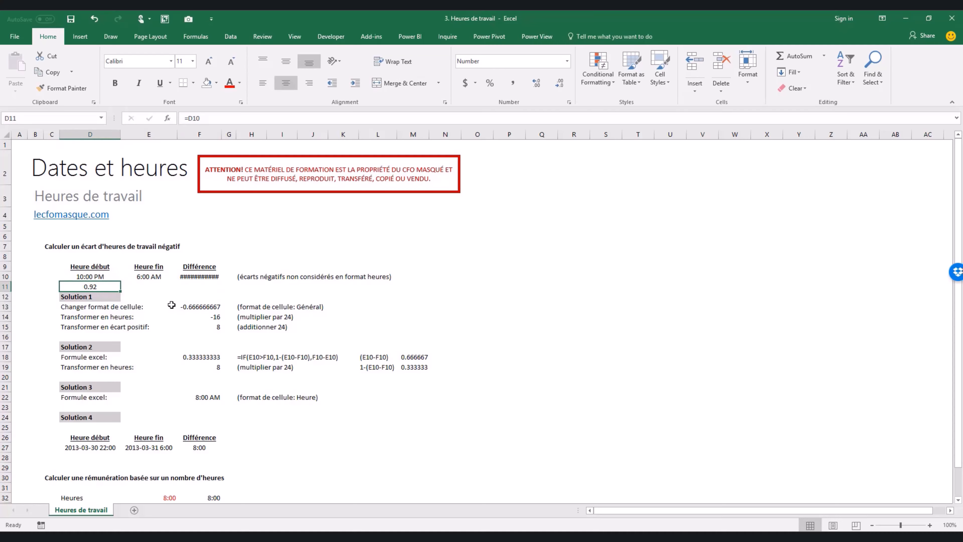
key(Up)
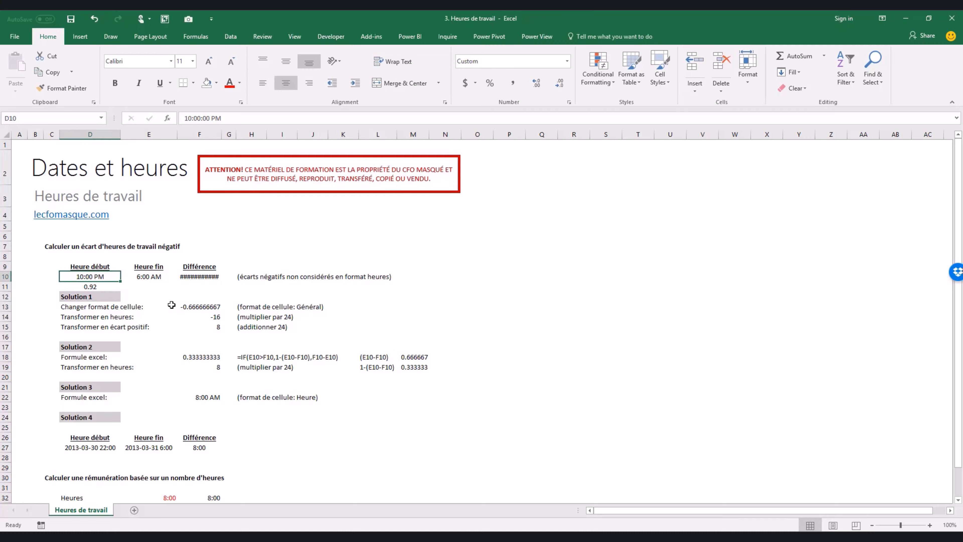
key(Down)
key(Right)
text(=)
key(Up)
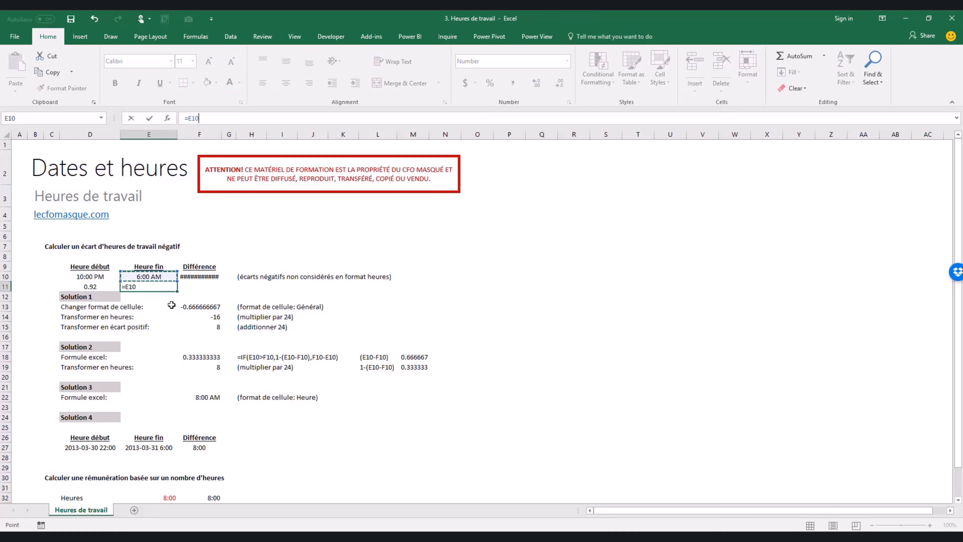
key(ctrl+Return)
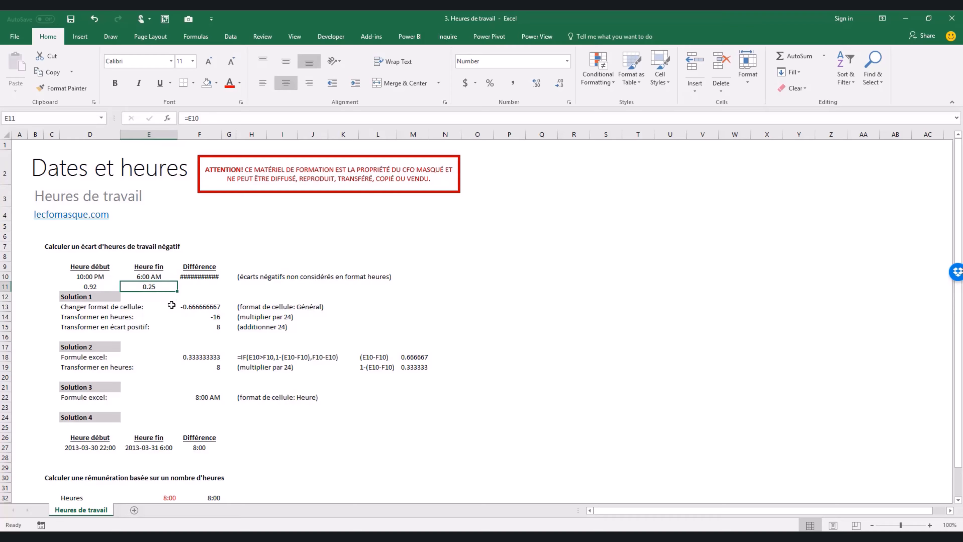
- Compare the decimal values in D11 and E11 against the times above them
key(Up)
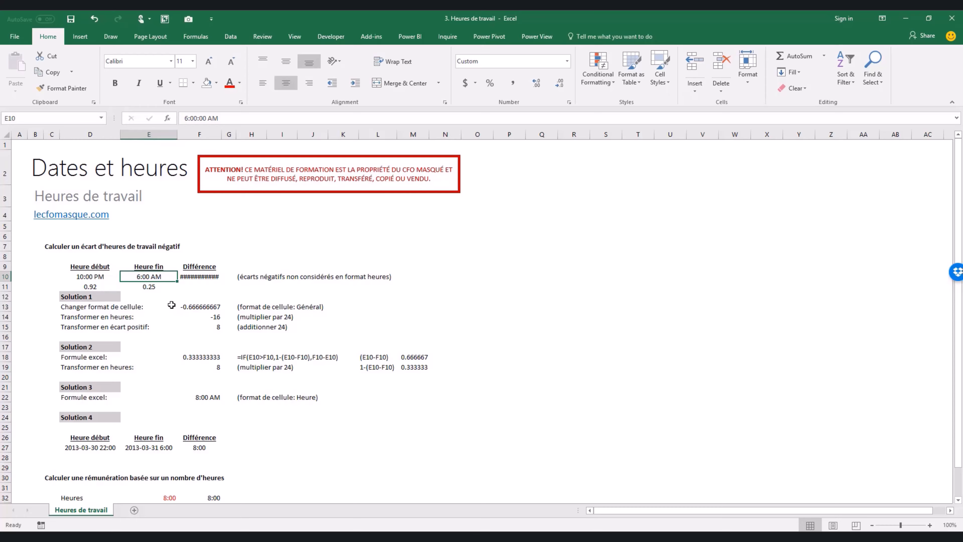
key(Down)
key(Left)
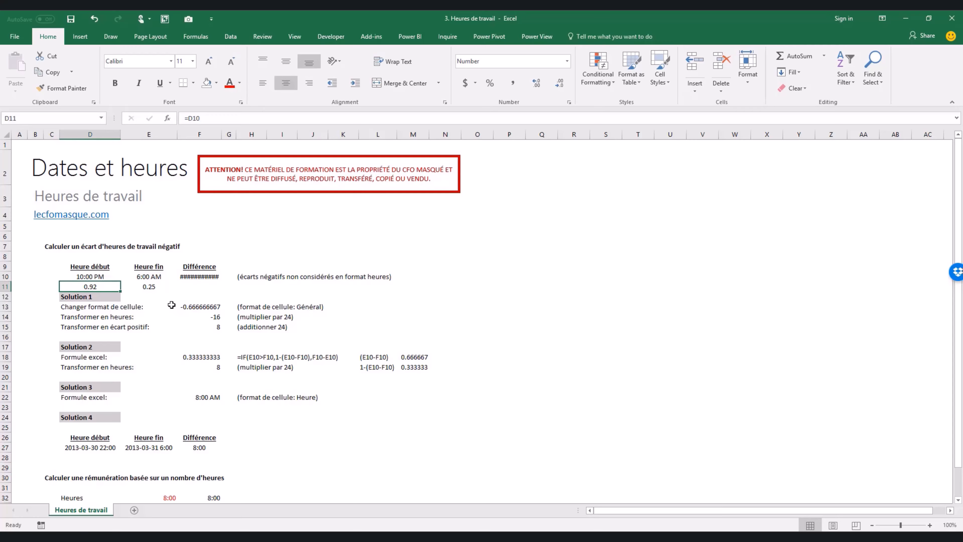
key(Up)
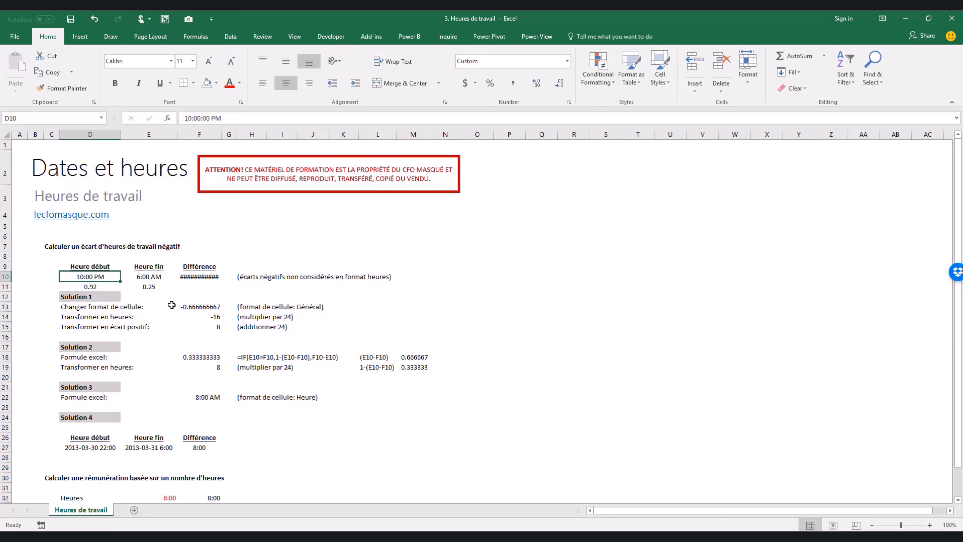
key(Down)
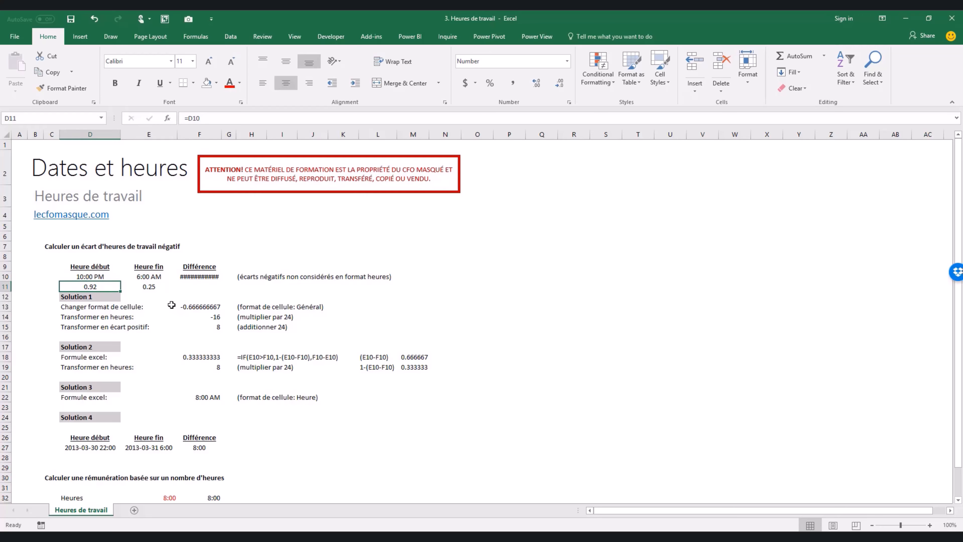
- Multiply the helper formulas by 24 so D11 shows 22.00 and E11 shows 6.00
click(236, 120)
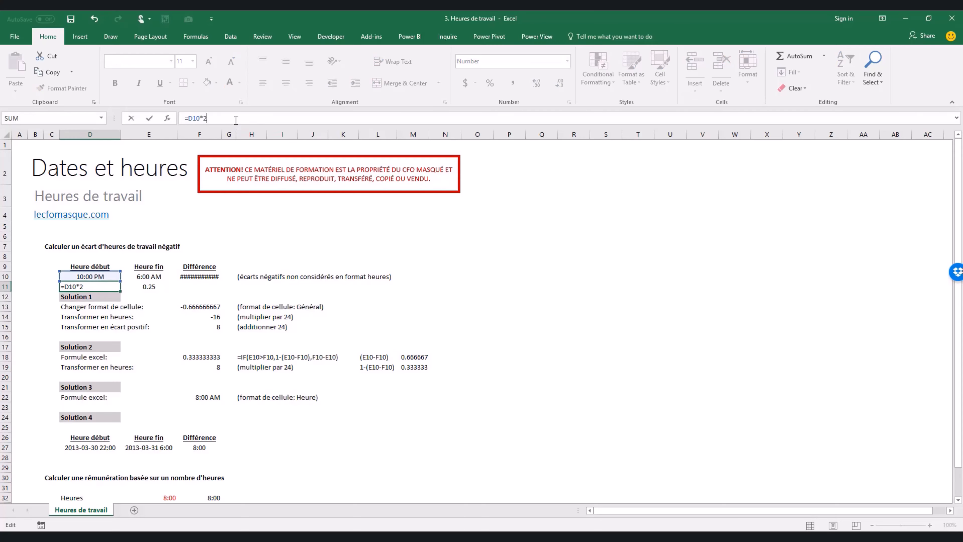
key(Return)
key(Up)
key(Right)
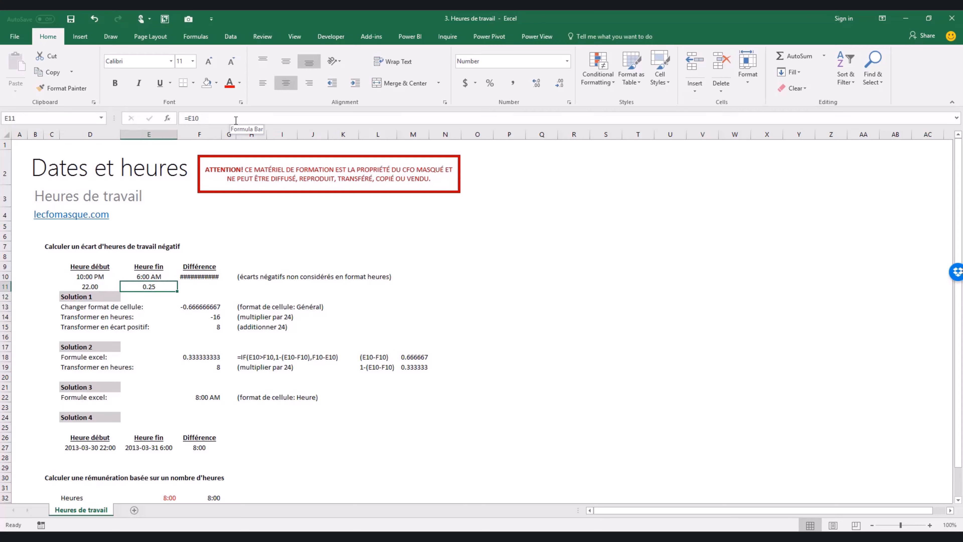
click(235, 120)
text(*24)
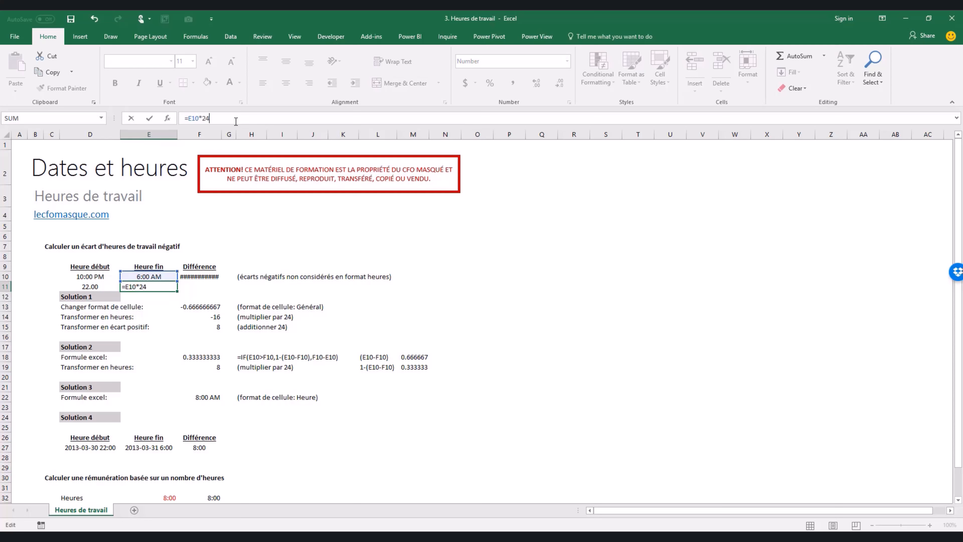
key(Return)
- Compare the converted hour formulas in D11 and E11, then select both values
key(Up)
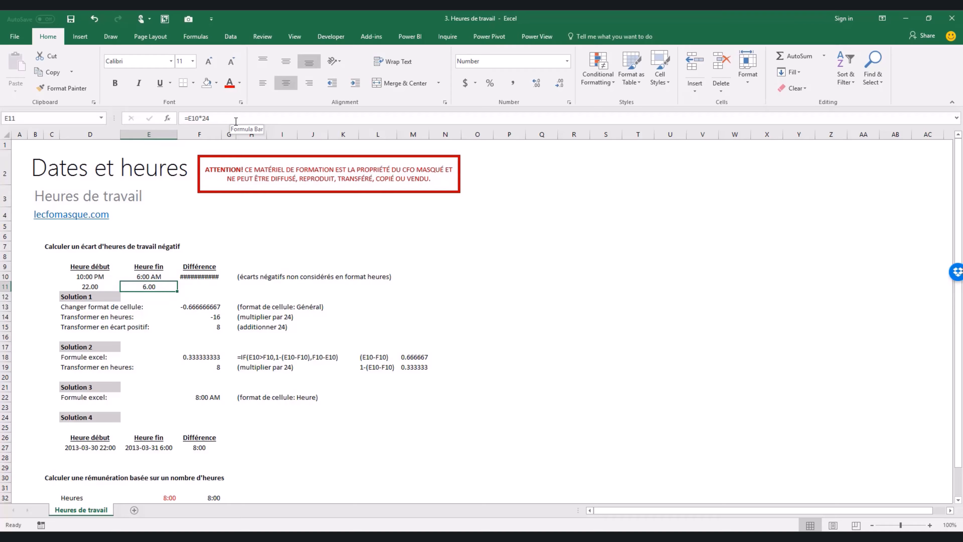
key(Right)
key(Left)
key(Right)
key(Right)
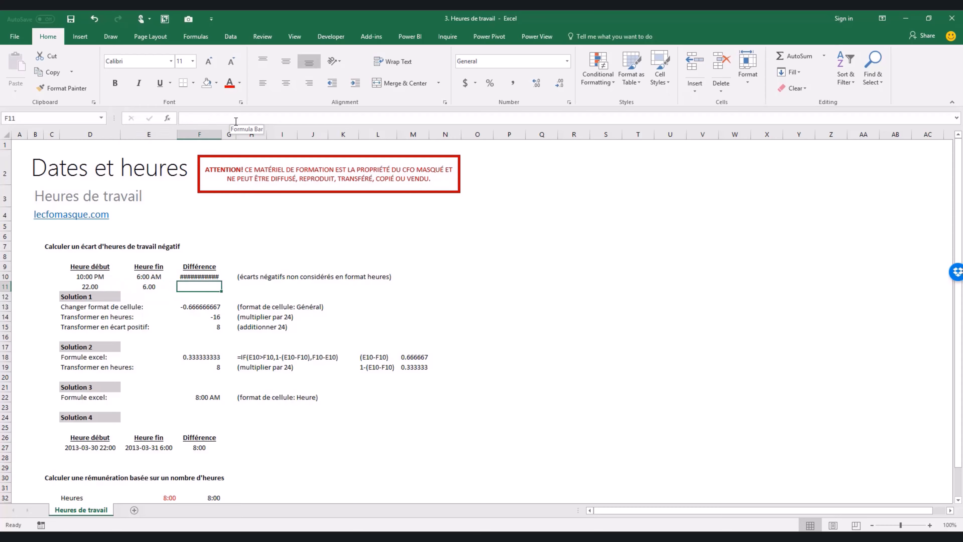
key(Left)
key(Left)
key(Right)
key(Left)
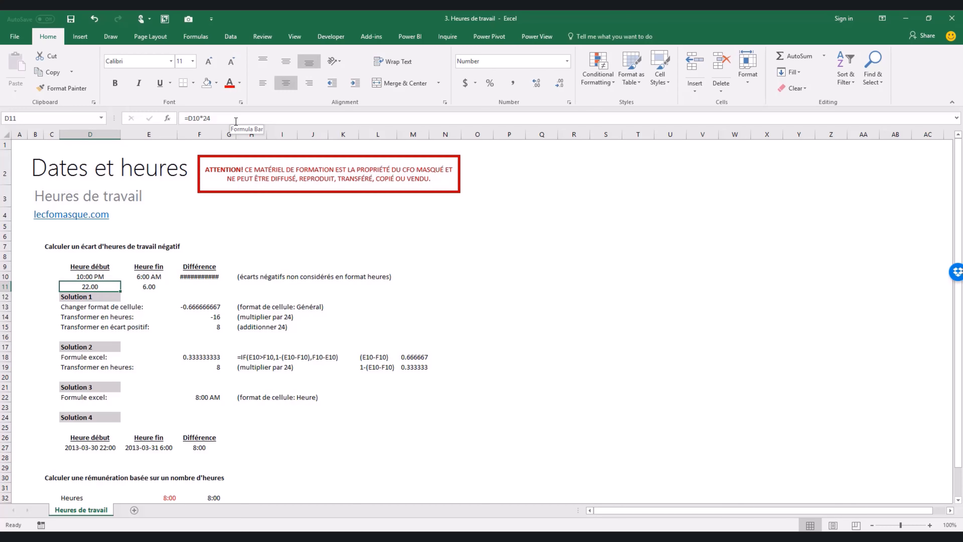
key(shift+Right)
key(Down)
key(Down)
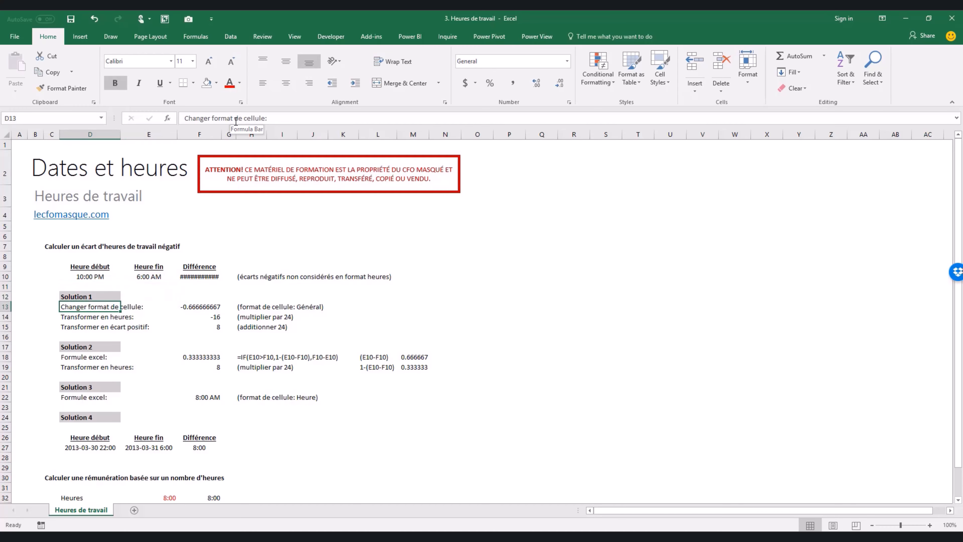
key(Right)
key(Right)
key(F2)
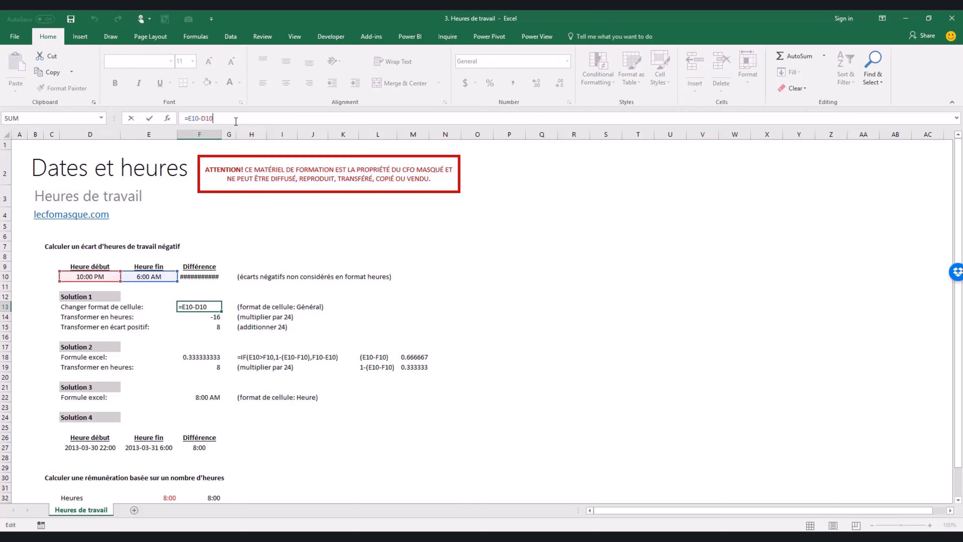
key(Escape)
right_click(219, 309)
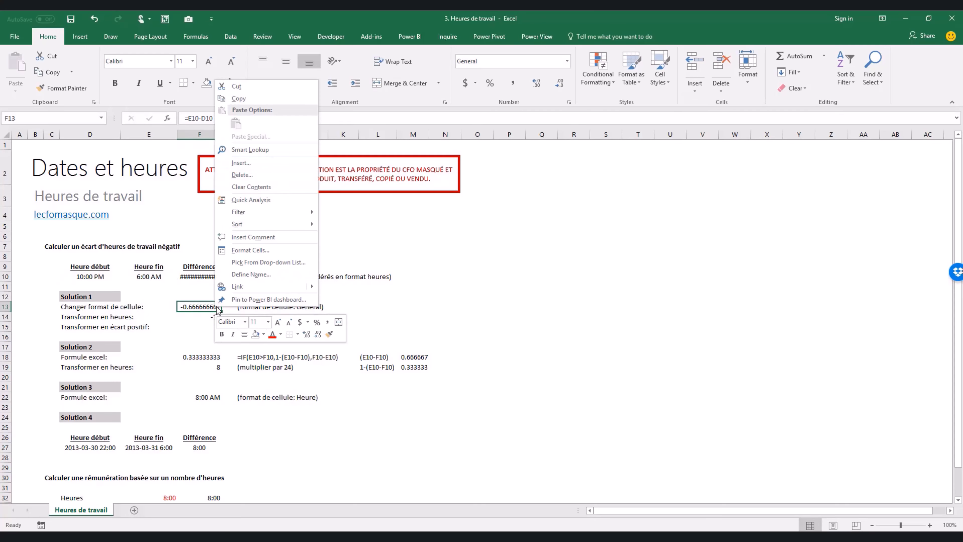
click(243, 252)
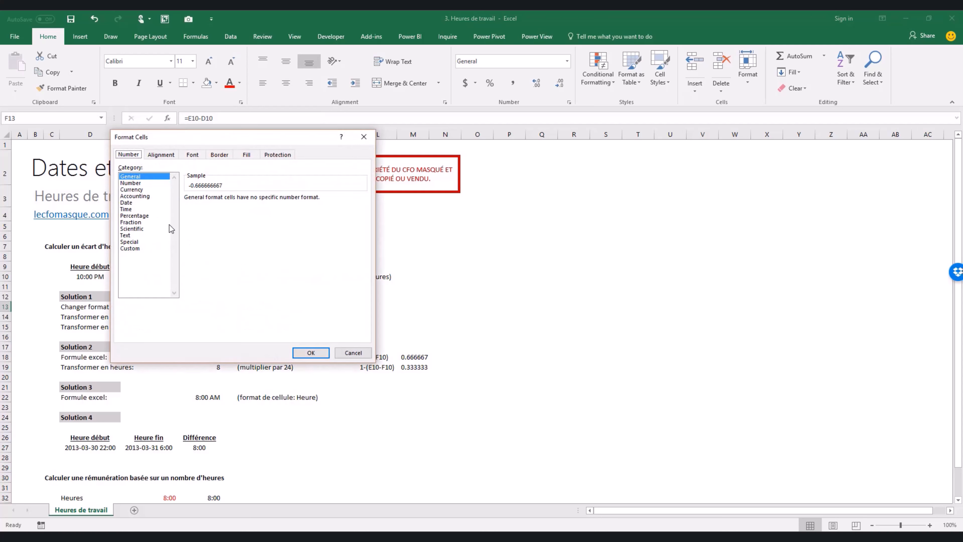
click(363, 136)
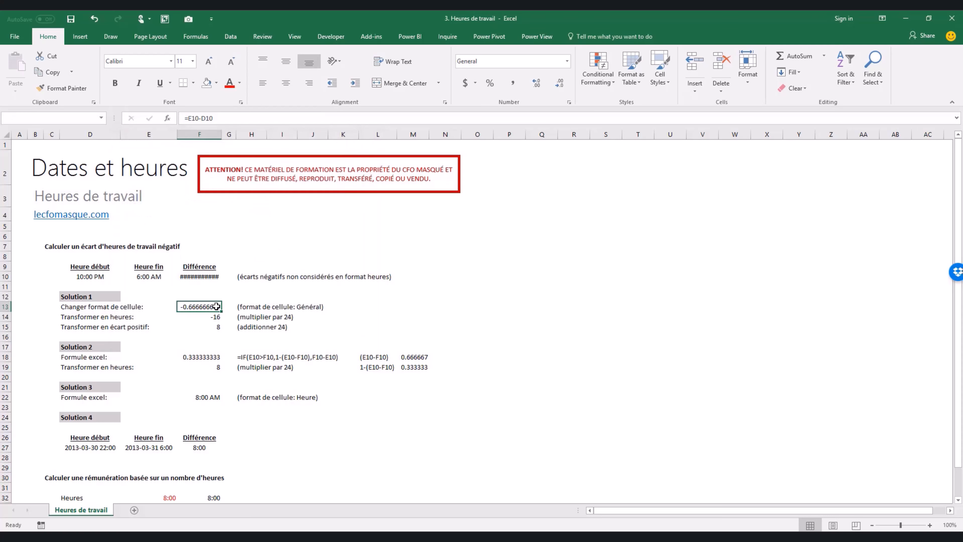
double_click(211, 317)
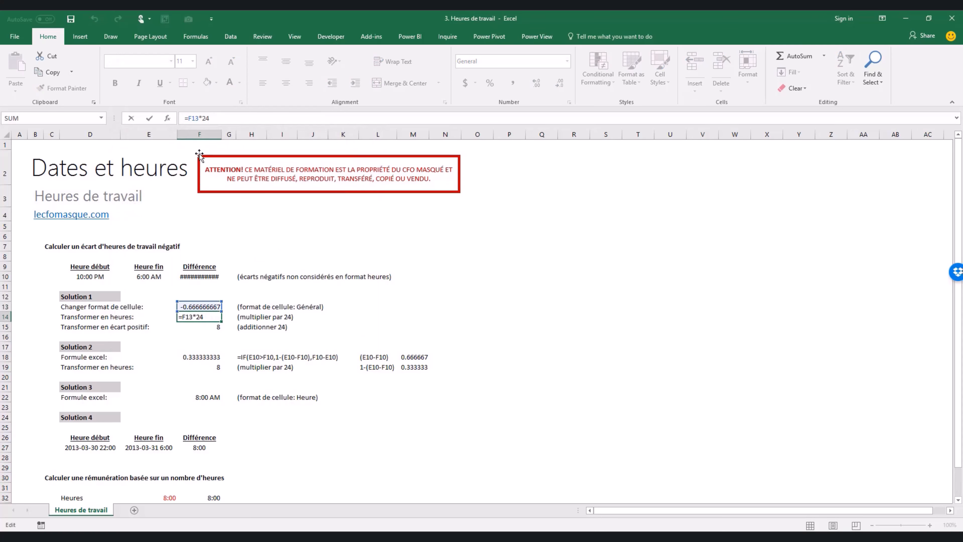
key(ctrl+Return)
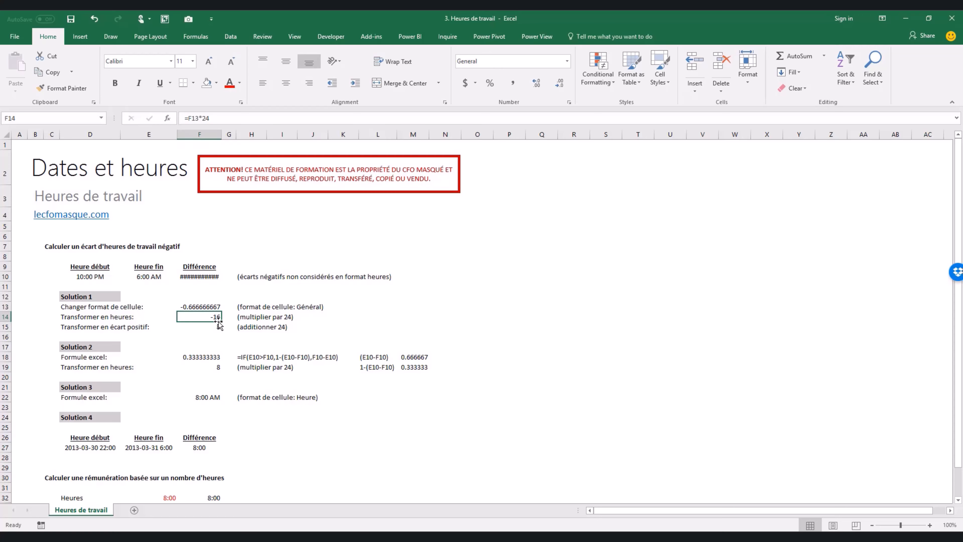
click(219, 327)
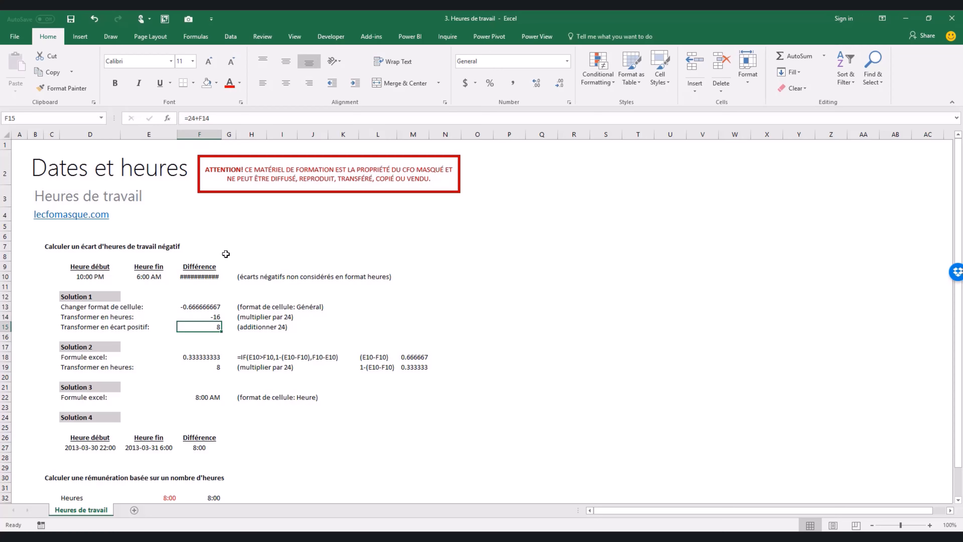